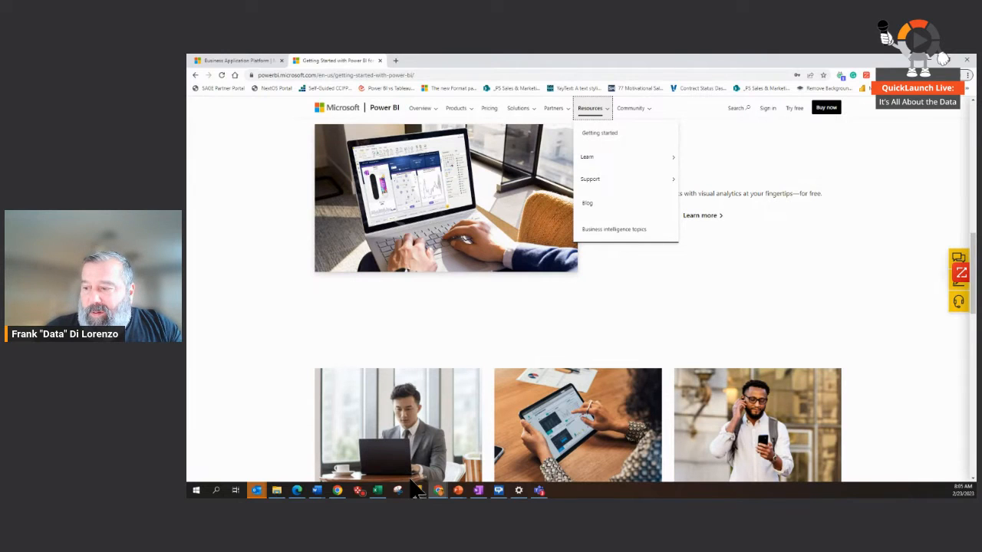
Step: Switch to the untitled Power BI Desktop report and look through the full list of data source connectors without connecting to any
{"action": "mouse_move", "coordinate": [420, 494]}
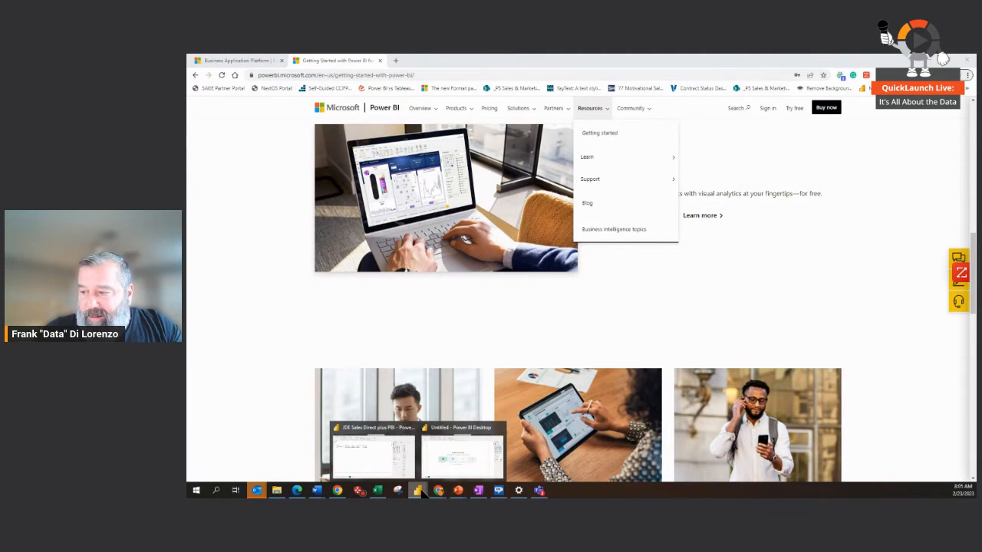
{"action": "left_click", "coordinate": [464, 460]}
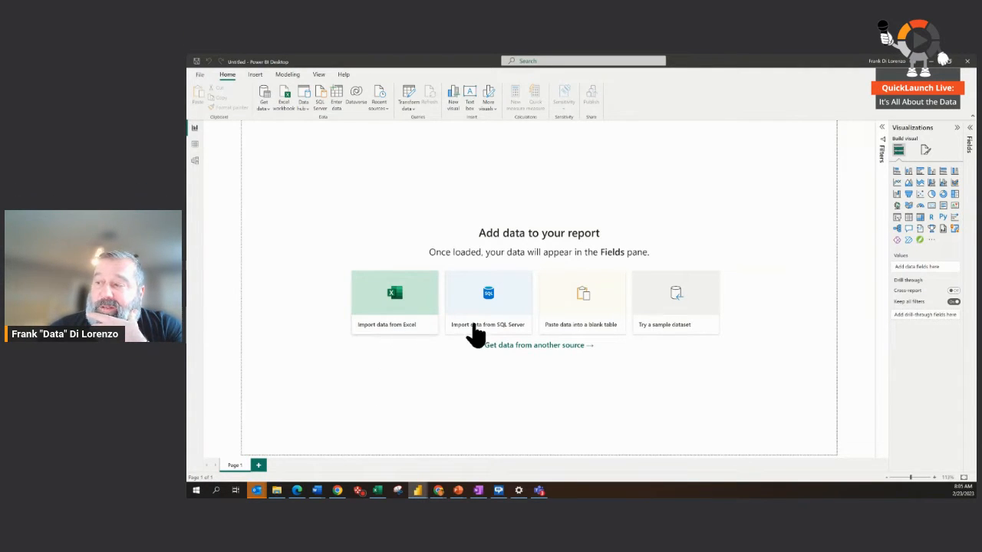
{"action": "left_click", "coordinate": [528, 345]}
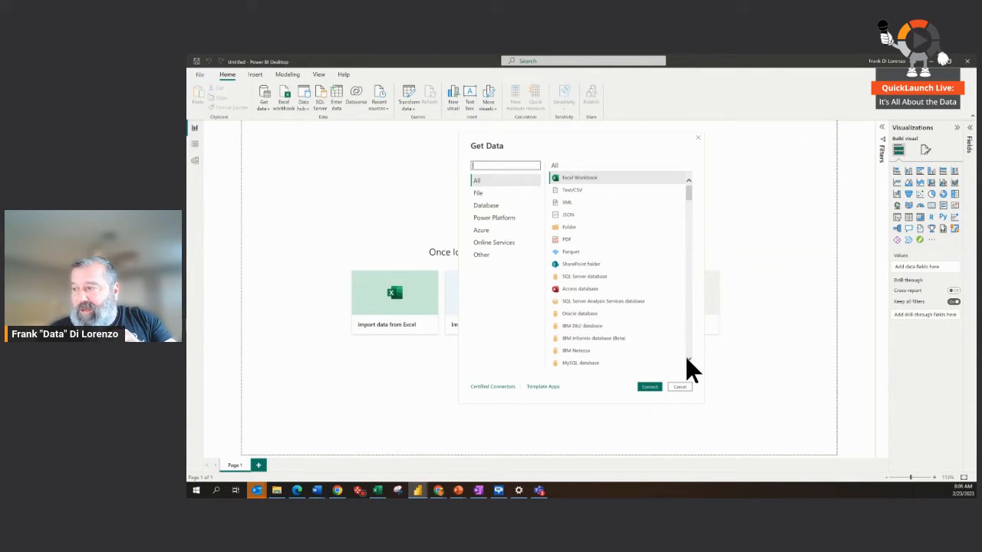
{"action": "scroll", "coordinate": [684, 356], "scroll_direction": "down", "scroll_amount": 5}
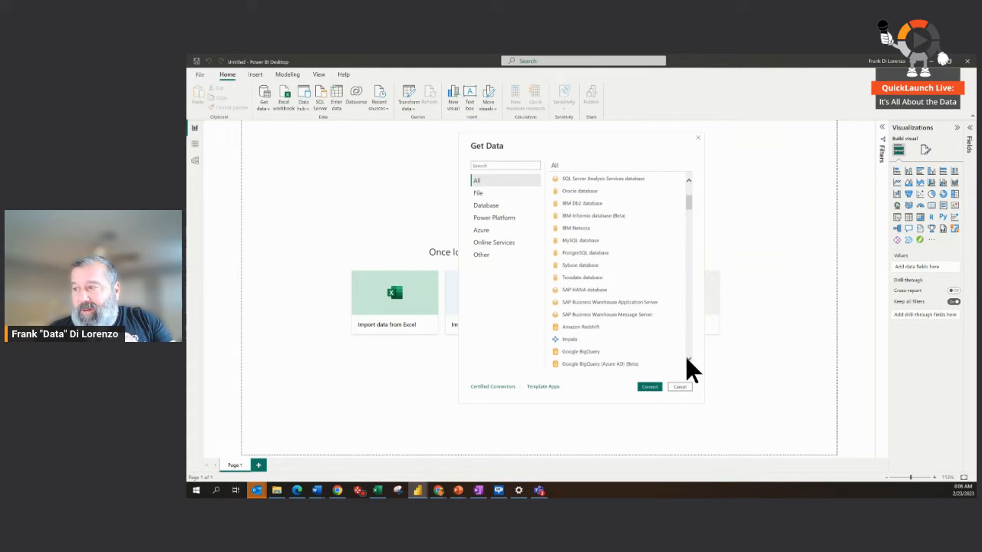
{"action": "scroll", "coordinate": [687, 360], "scroll_direction": "down", "scroll_amount": 5}
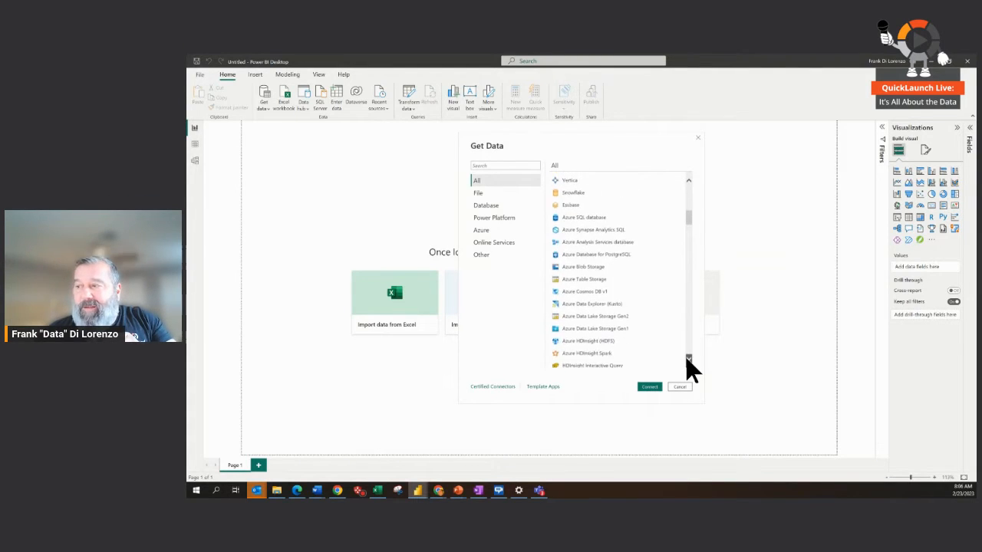
{"action": "scroll", "coordinate": [687, 360], "scroll_direction": "down", "scroll_amount": 5}
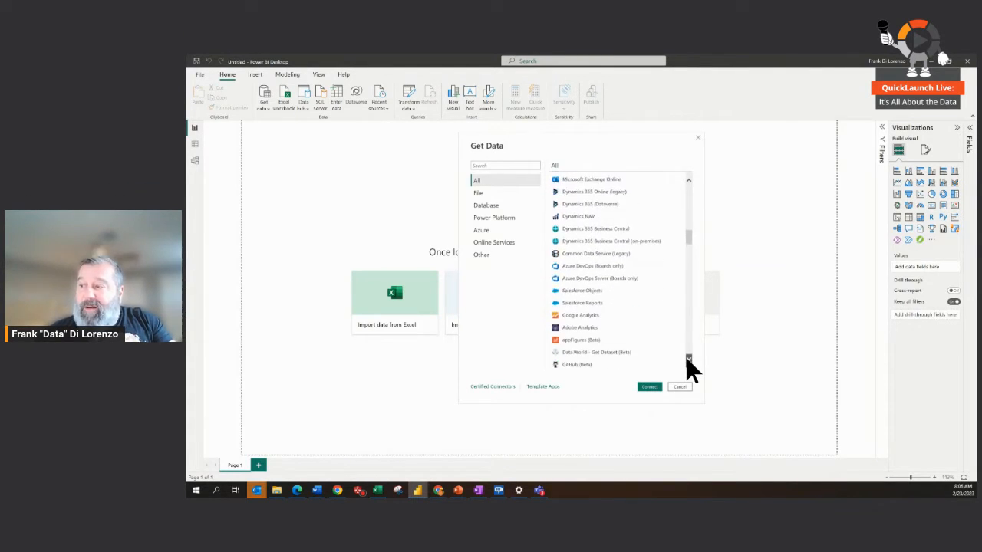
{"action": "scroll", "coordinate": [686, 359], "scroll_direction": "down", "scroll_amount": 5}
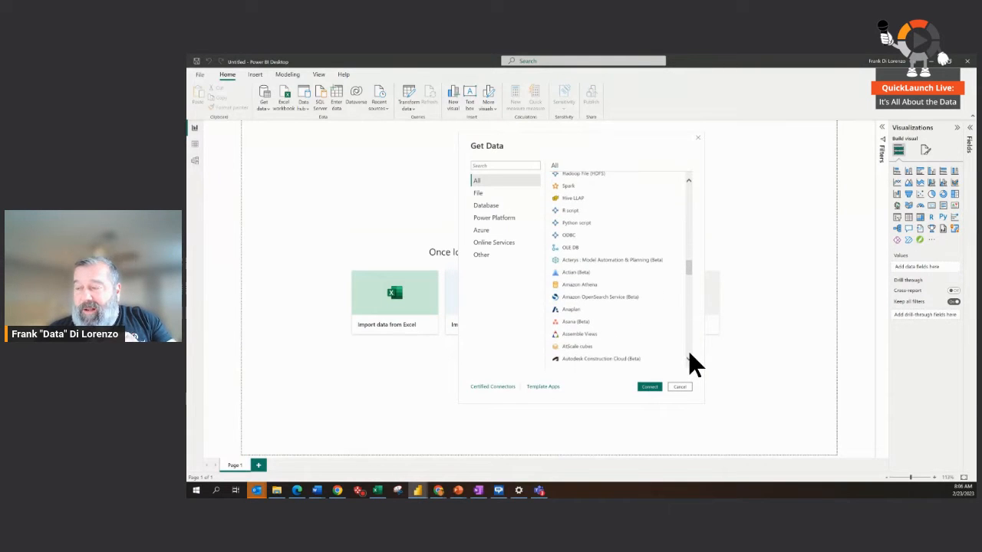
{"action": "scroll", "coordinate": [686, 358], "scroll_direction": "down", "scroll_amount": 5}
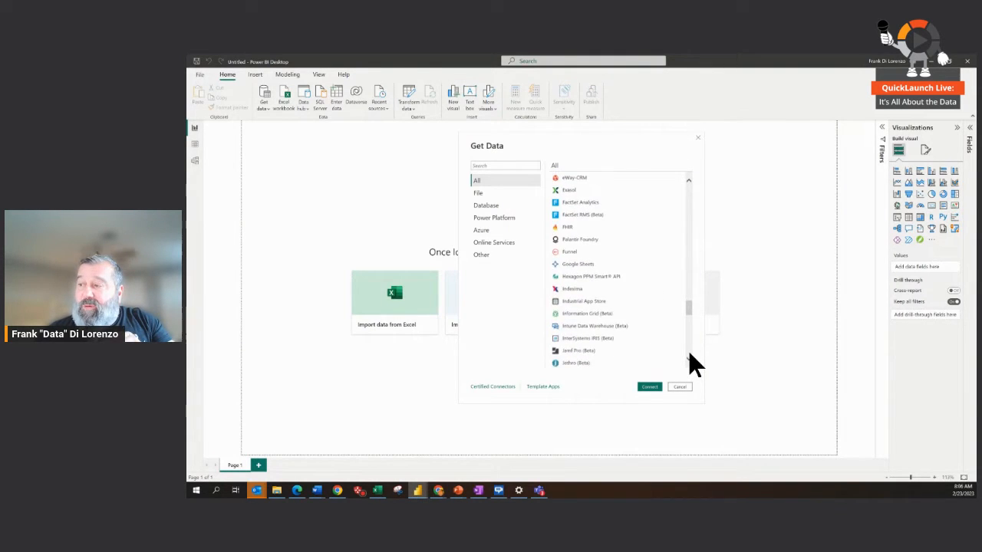
{"action": "scroll", "coordinate": [688, 354], "scroll_direction": "down", "scroll_amount": 6}
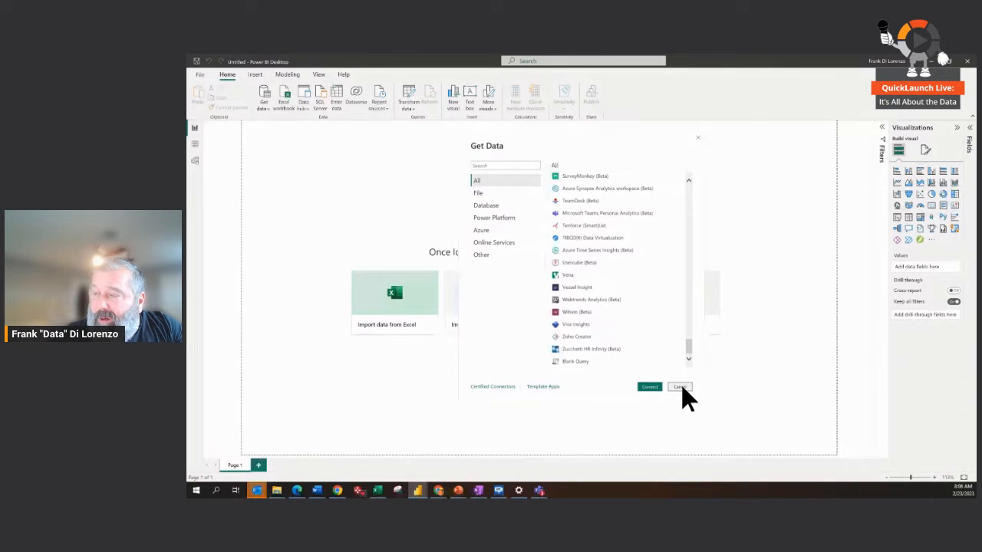
{"action": "left_click", "coordinate": [680, 386]}
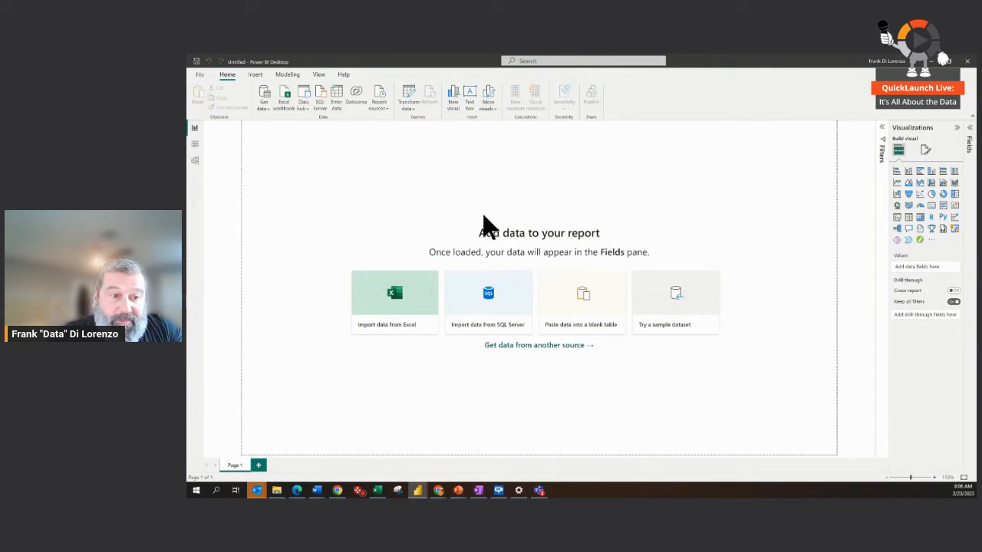
Step: Load the financials table from the built-in Financial Sample.xlsx sample data into the report
{"action": "left_click", "coordinate": [657, 314]}
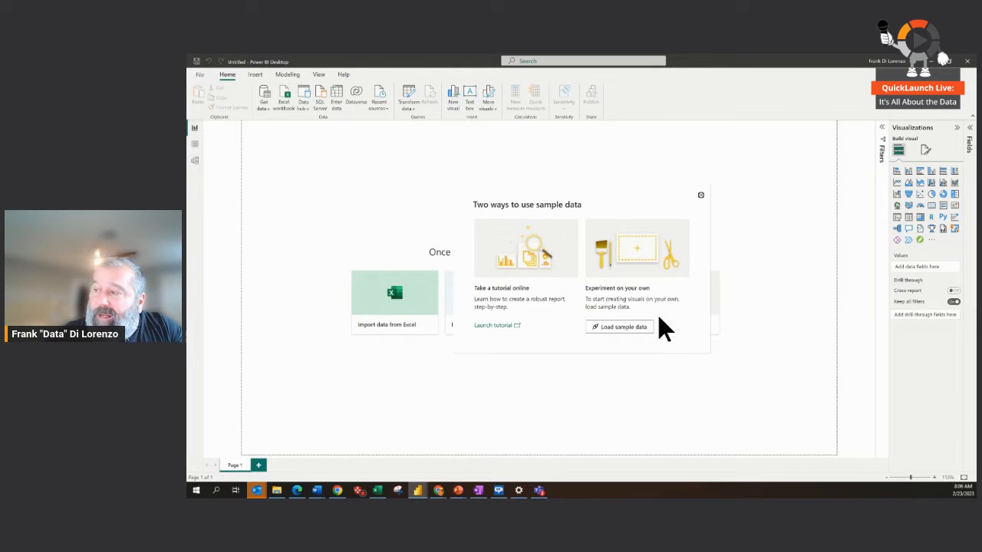
{"action": "left_click", "coordinate": [619, 328]}
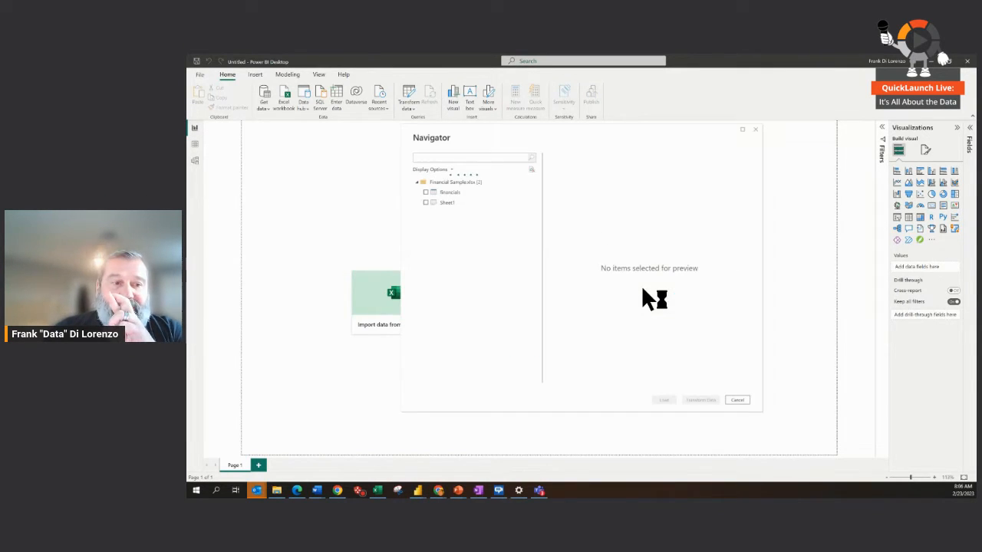
{"action": "left_click", "coordinate": [425, 192]}
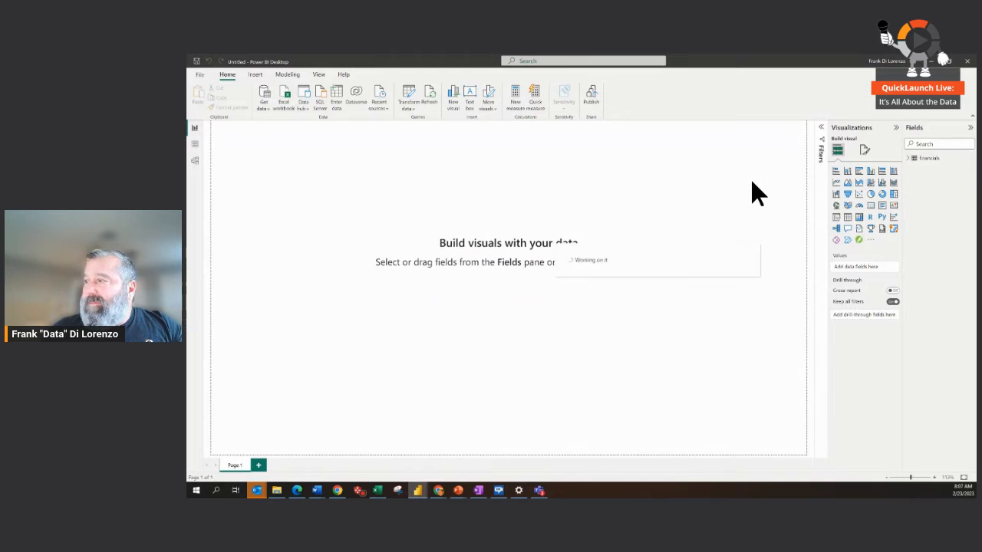
Step: Create a clustered column chart from the financials fields Sales, Sale Price, Units Sold and Profit, and enlarge it on the canvas
{"action": "left_click", "coordinate": [908, 159]}
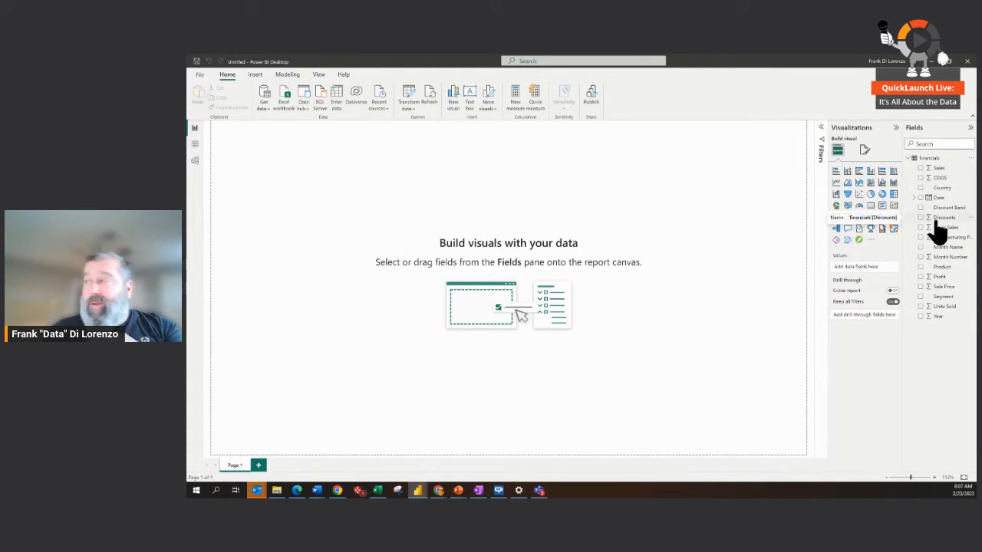
{"action": "left_click", "coordinate": [924, 170]}
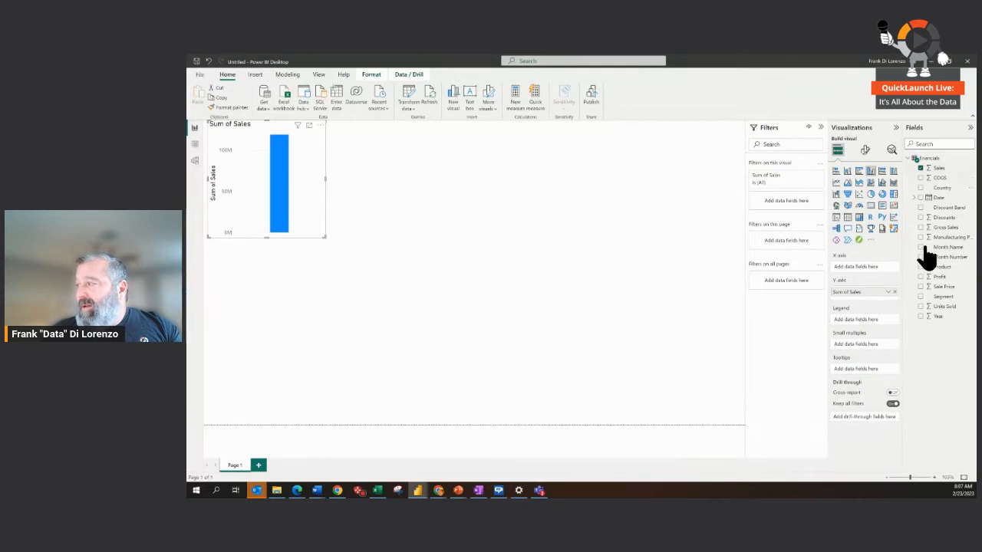
{"action": "left_click", "coordinate": [921, 286]}
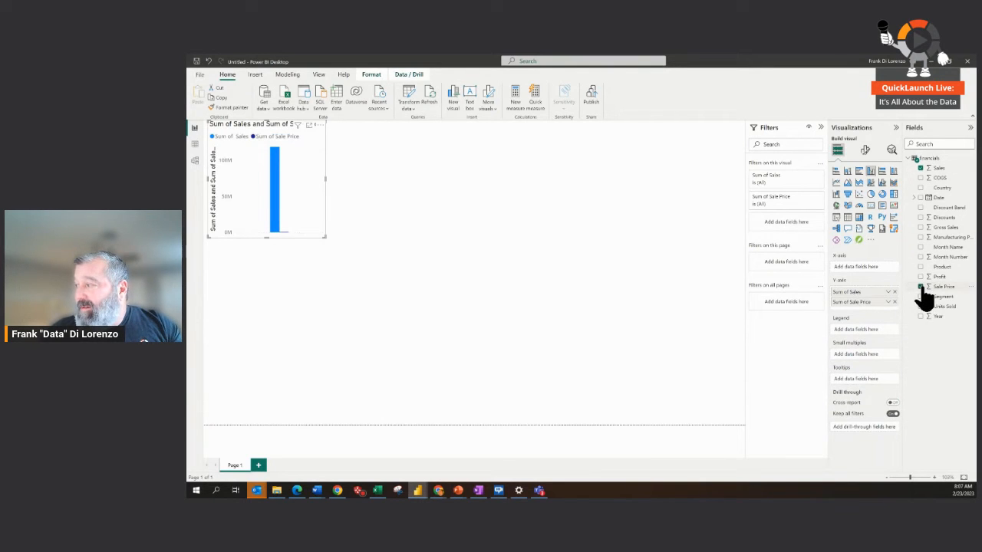
{"action": "left_click", "coordinate": [921, 307]}
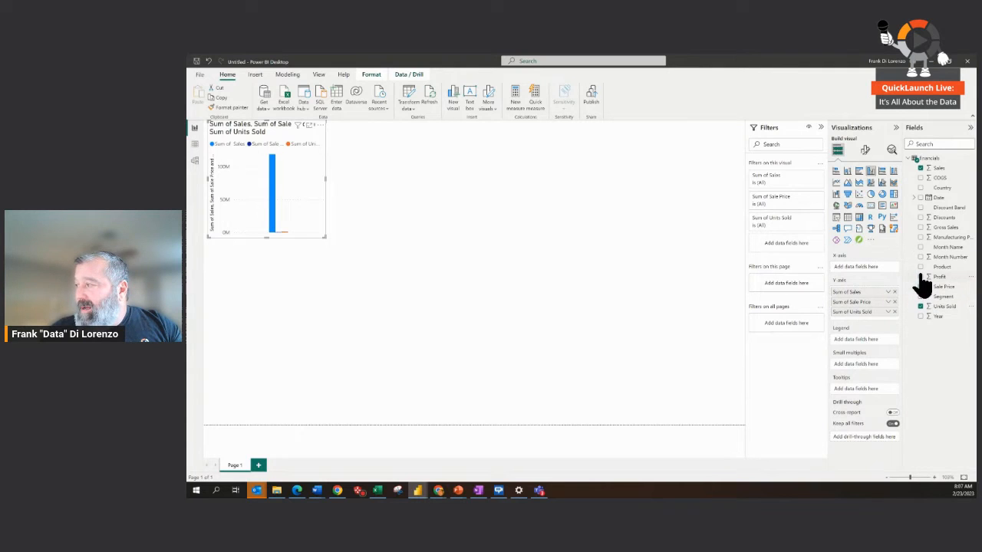
{"action": "left_click", "coordinate": [920, 276]}
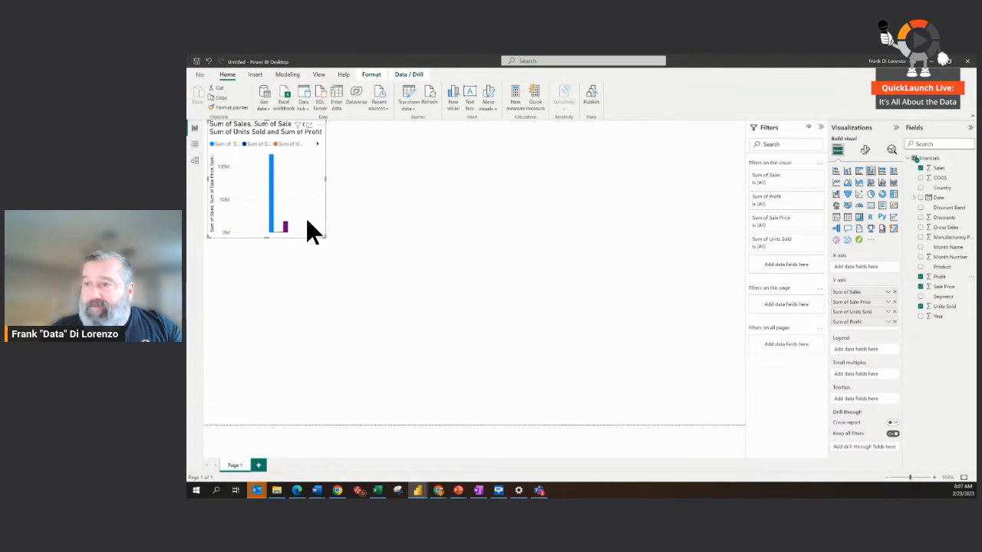
{"action": "left_click_drag", "start_coordinate": [325, 235], "coordinate": [453, 305]}
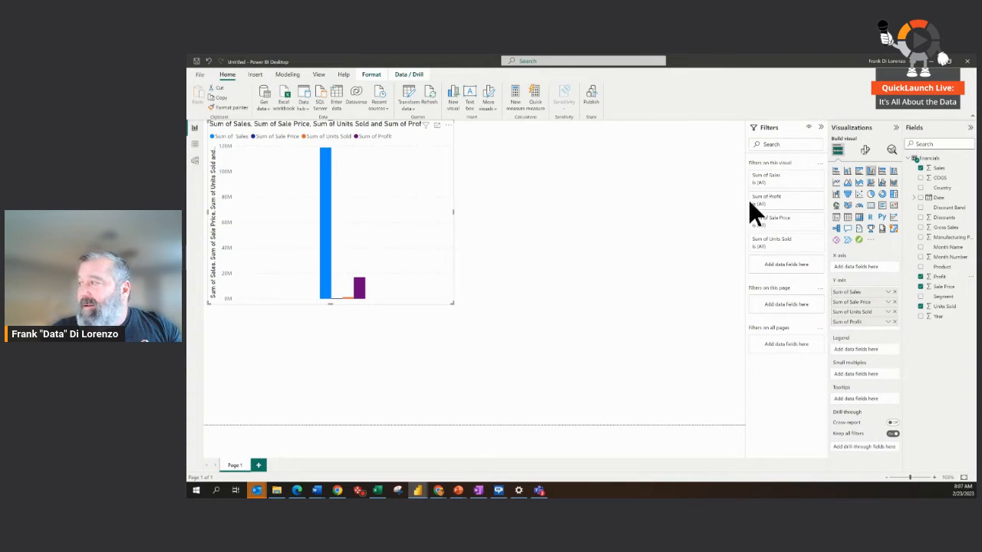
Step: Try the visual as a table and as a stacked column chart, and restore the clustered column chart
{"action": "left_click", "coordinate": [848, 219]}
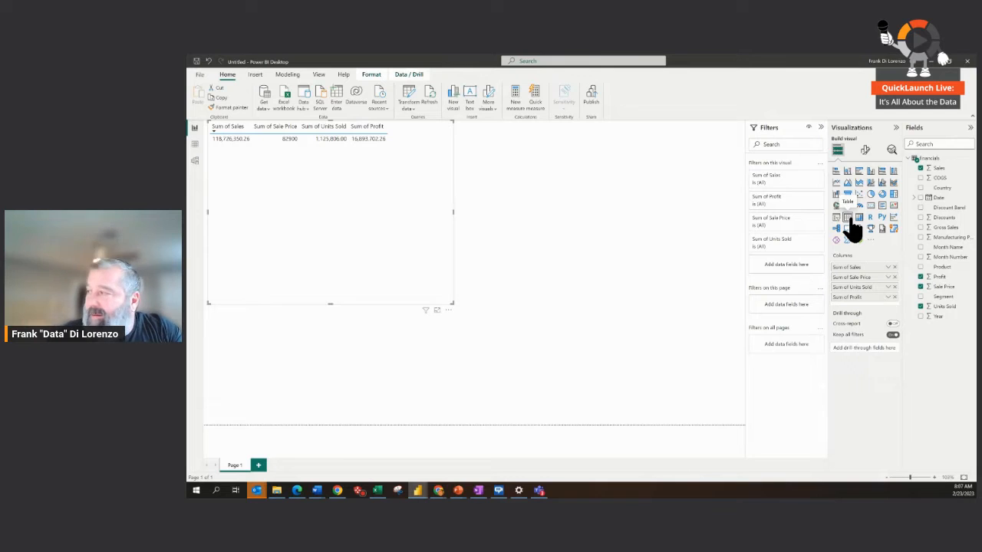
{"action": "left_click", "coordinate": [849, 172]}
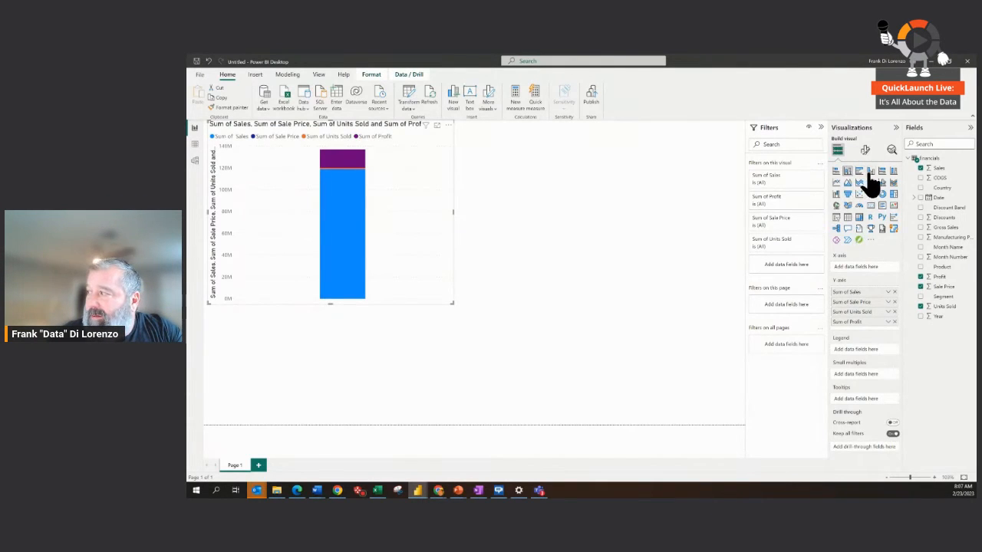
{"action": "left_click", "coordinate": [872, 171]}
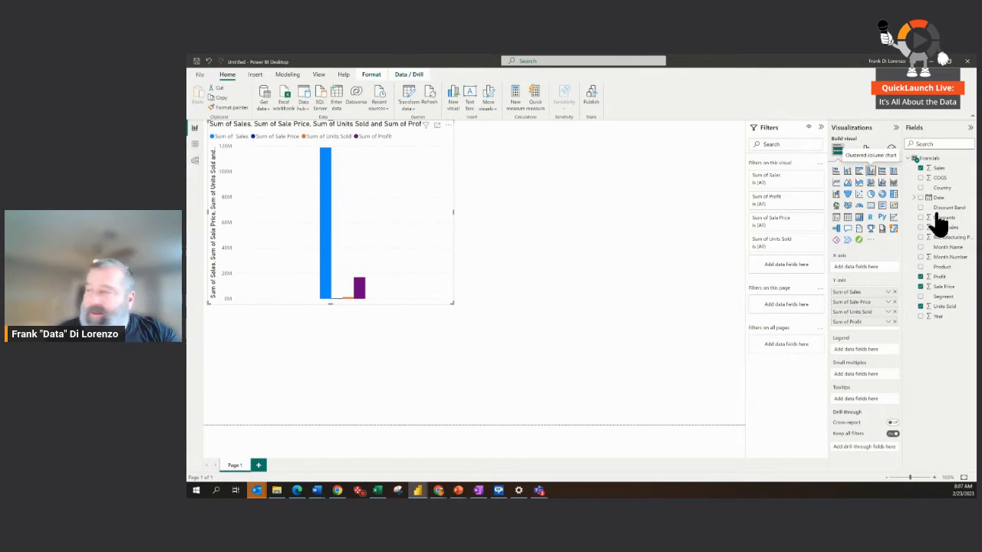
Step: Add the Product field to the X-axis of the clustered column chart
{"action": "left_click", "coordinate": [919, 267]}
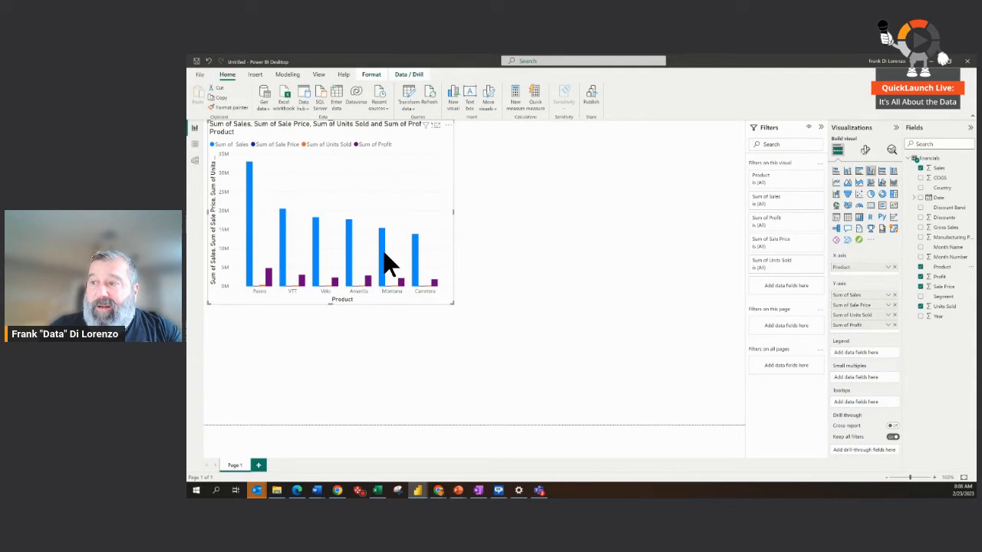
{"action": "mouse_move", "coordinate": [383, 255]}
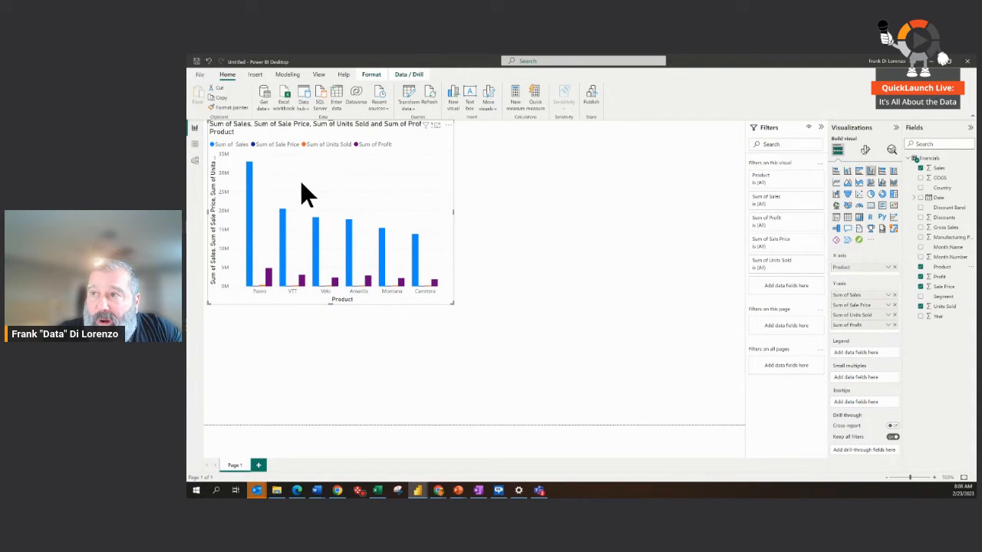
Step: In the mobile layout, place the chart at the top of the phone canvas, enlarge it to full width, and return to the desktop layout
{"action": "left_click", "coordinate": [318, 75]}
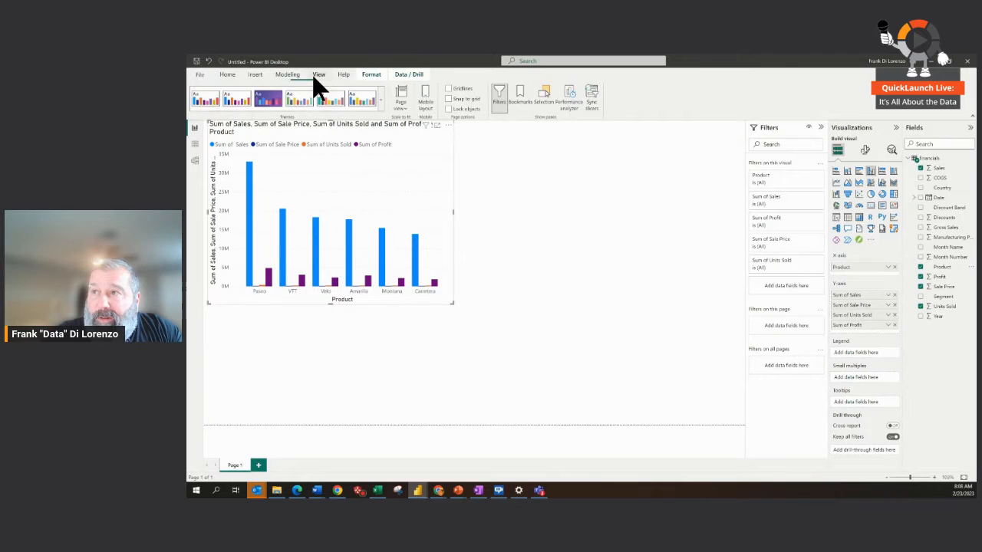
{"action": "left_click", "coordinate": [422, 107]}
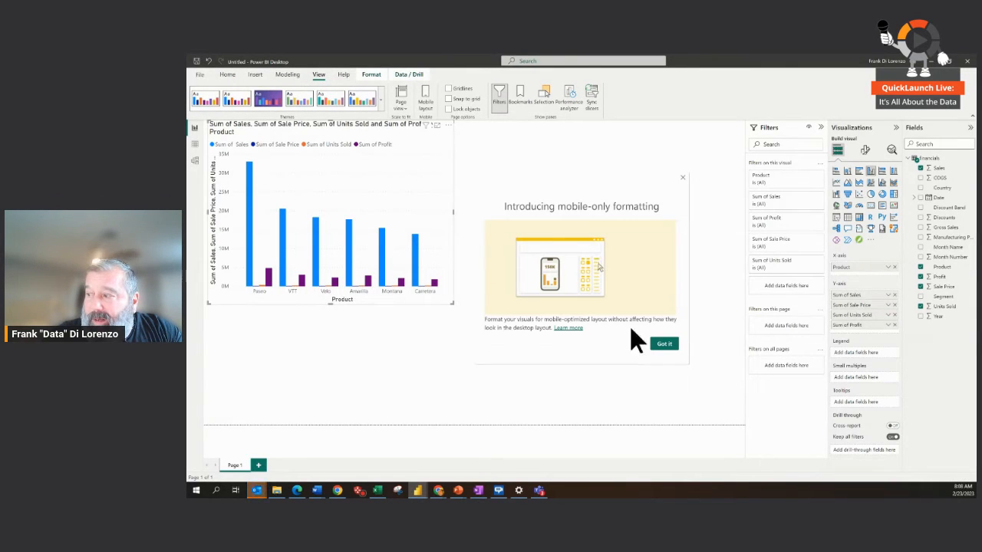
{"action": "left_click", "coordinate": [656, 346]}
{"action": "left_click", "coordinate": [536, 230]}
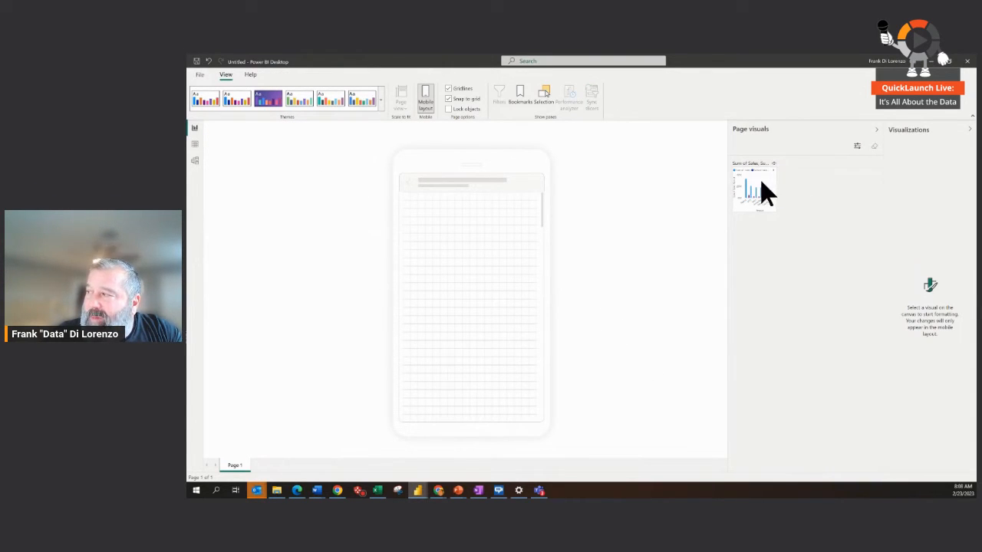
{"action": "left_click_drag", "start_coordinate": [761, 183], "coordinate": [433, 200]}
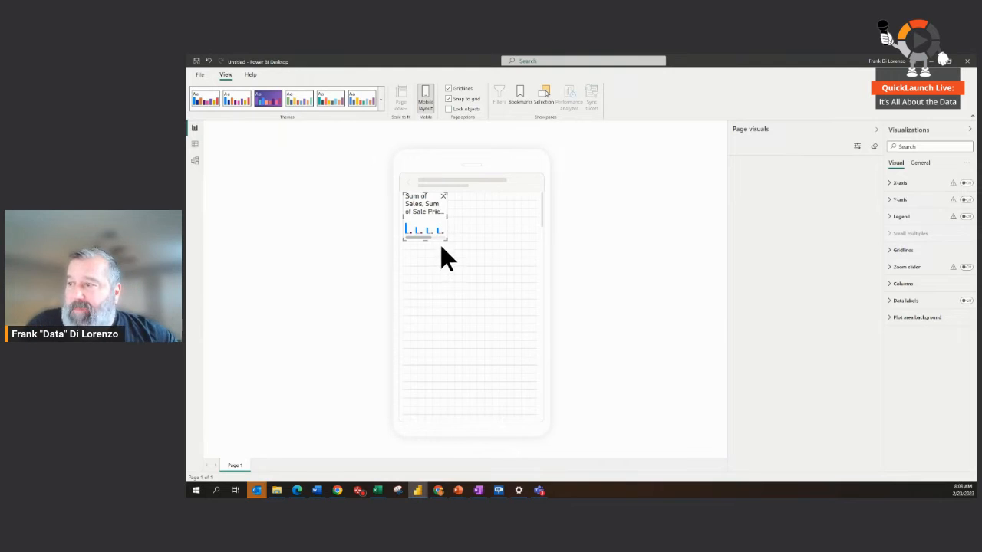
{"action": "left_click_drag", "start_coordinate": [448, 242], "coordinate": [534, 341]}
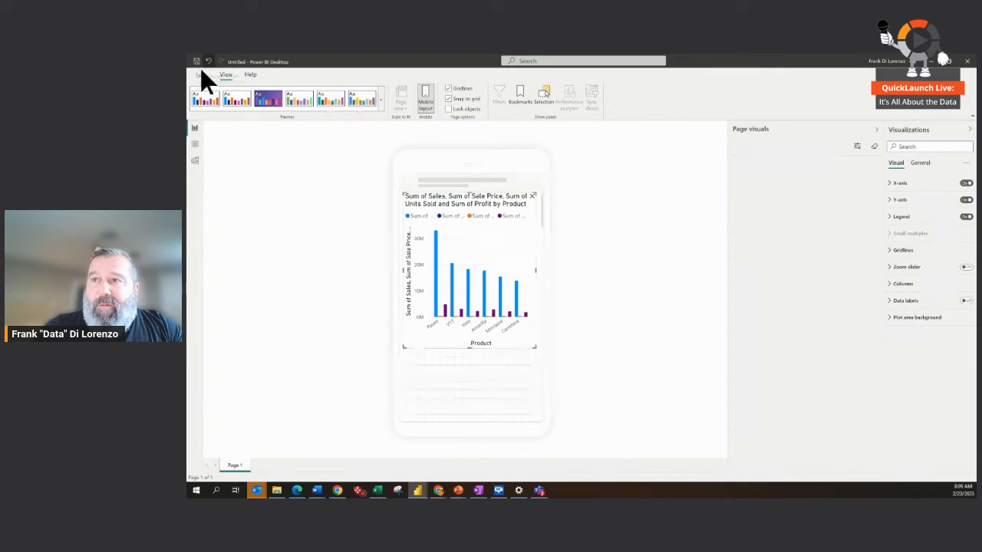
{"action": "left_click", "coordinate": [406, 95]}
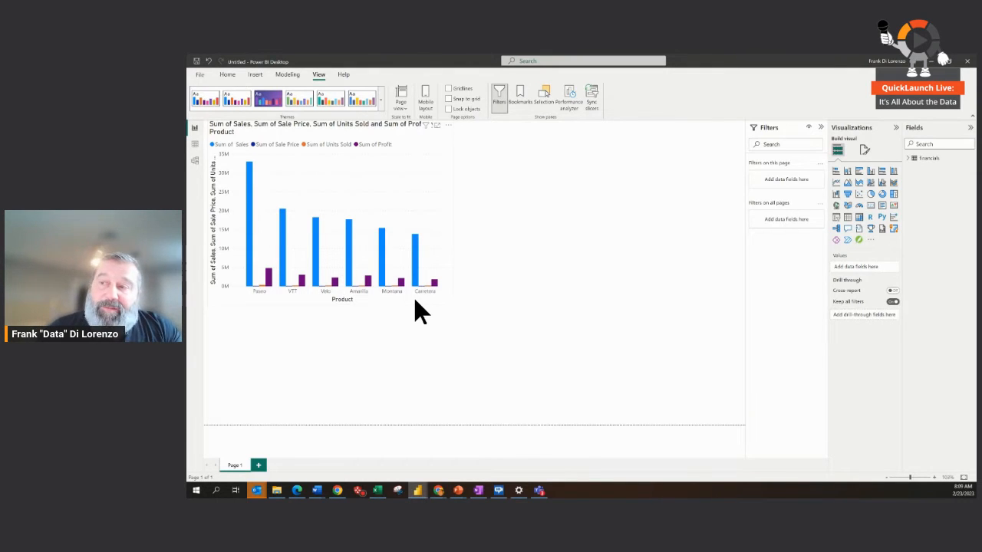
Step: Browse the gallery of additional Power BI visuals and filter it by the Comparison category
{"action": "left_click", "coordinate": [908, 159]}
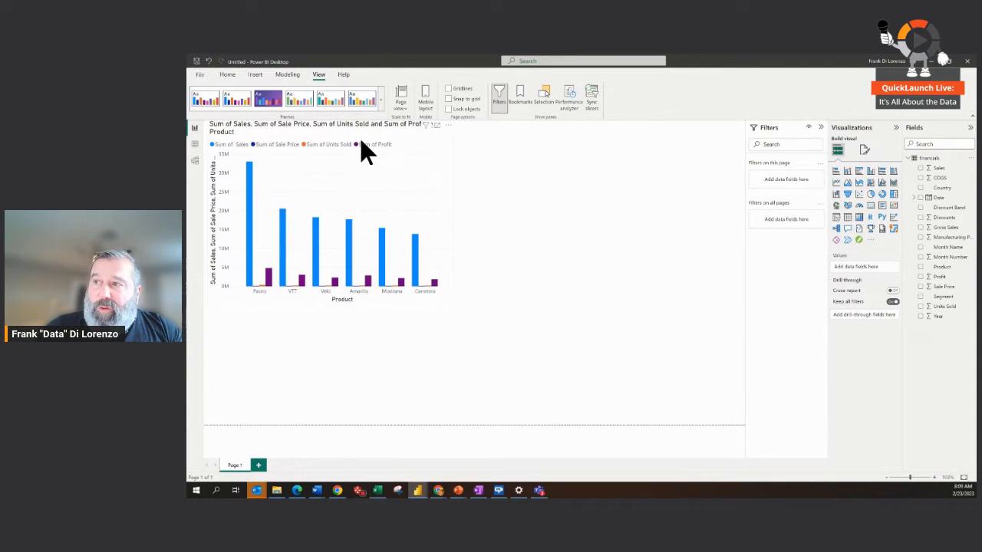
{"action": "left_click", "coordinate": [872, 240]}
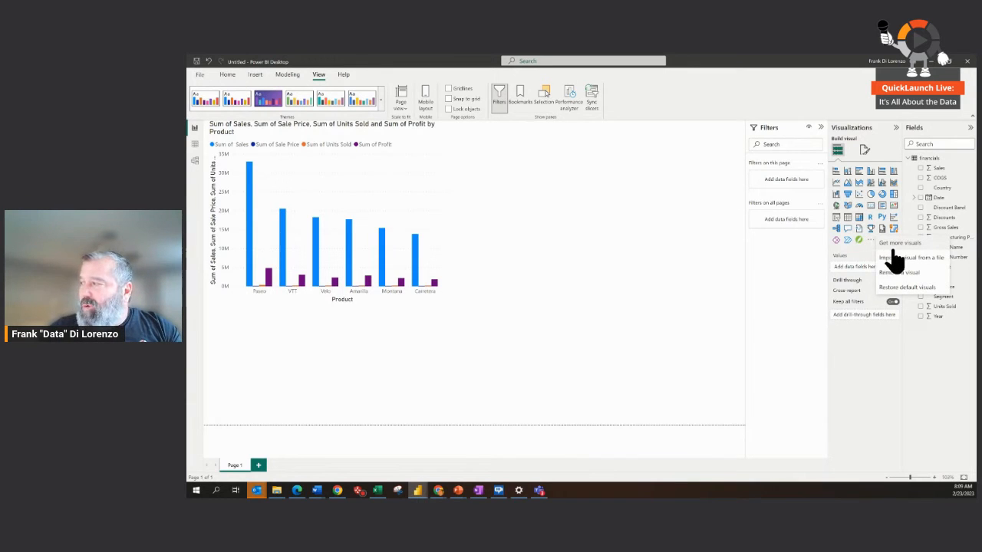
{"action": "left_click", "coordinate": [891, 243]}
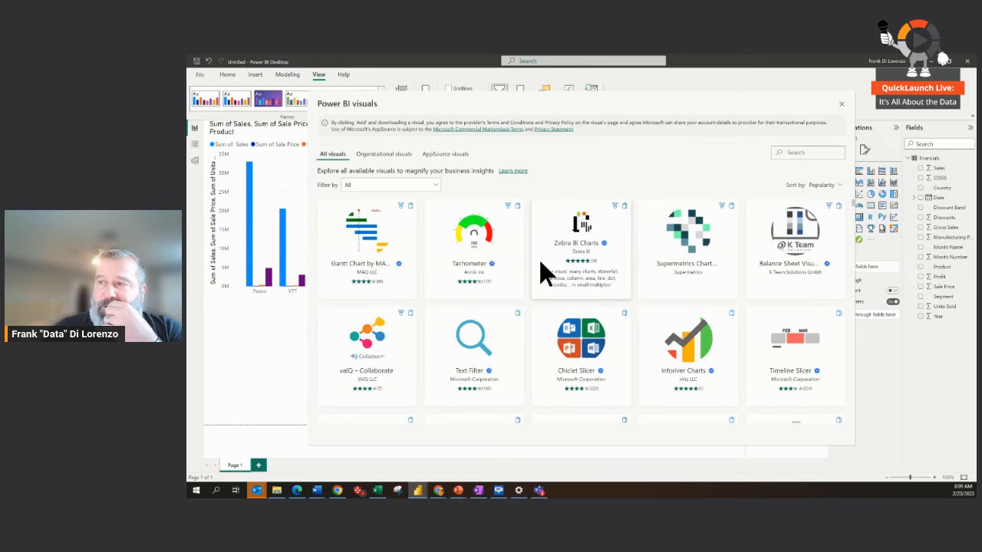
{"action": "left_click", "coordinate": [434, 186]}
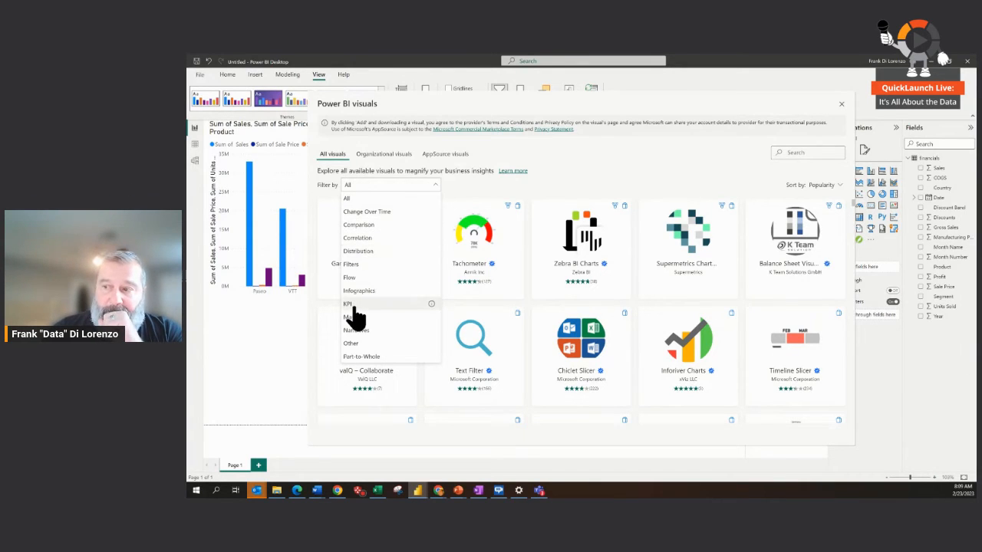
{"action": "left_click", "coordinate": [365, 225]}
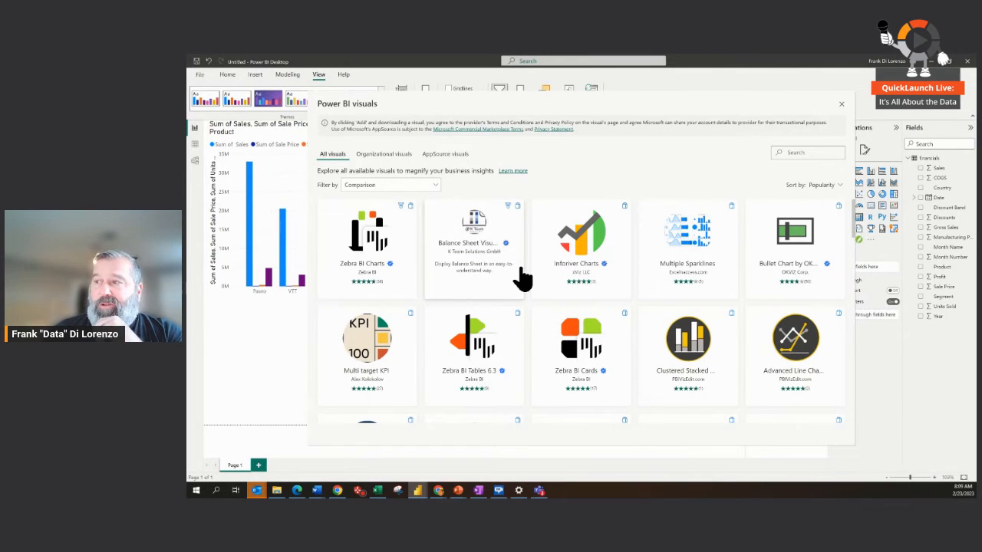
Step: Close the visuals gallery, switch to the open JDE Sales Direct plus PBI report and show its Sales page
{"action": "left_click", "coordinate": [840, 103]}
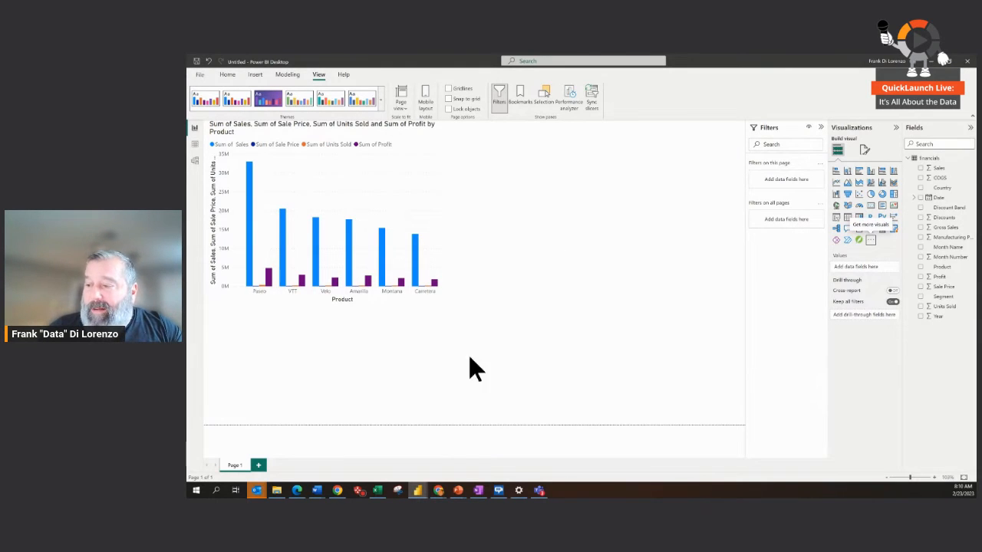
{"action": "mouse_move", "coordinate": [419, 488]}
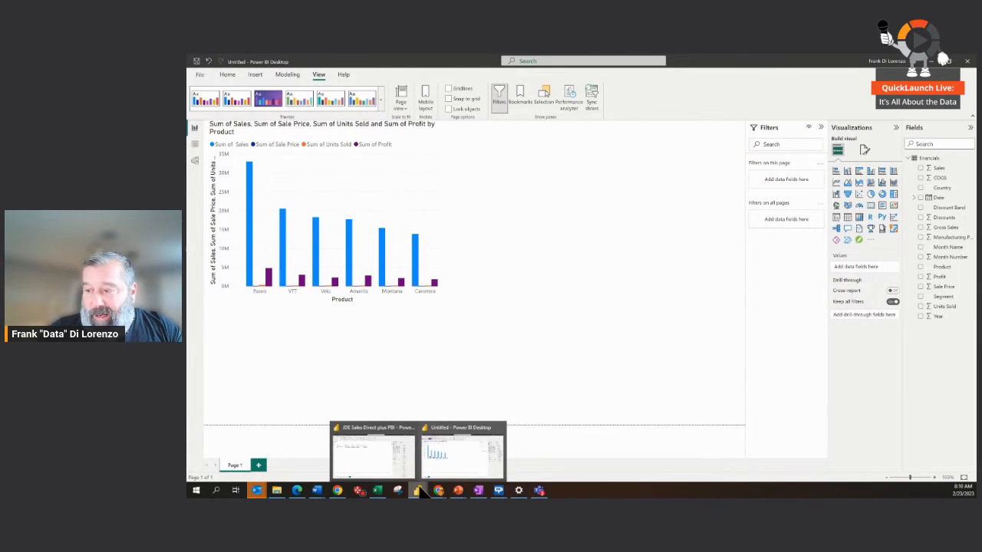
{"action": "left_click", "coordinate": [374, 464]}
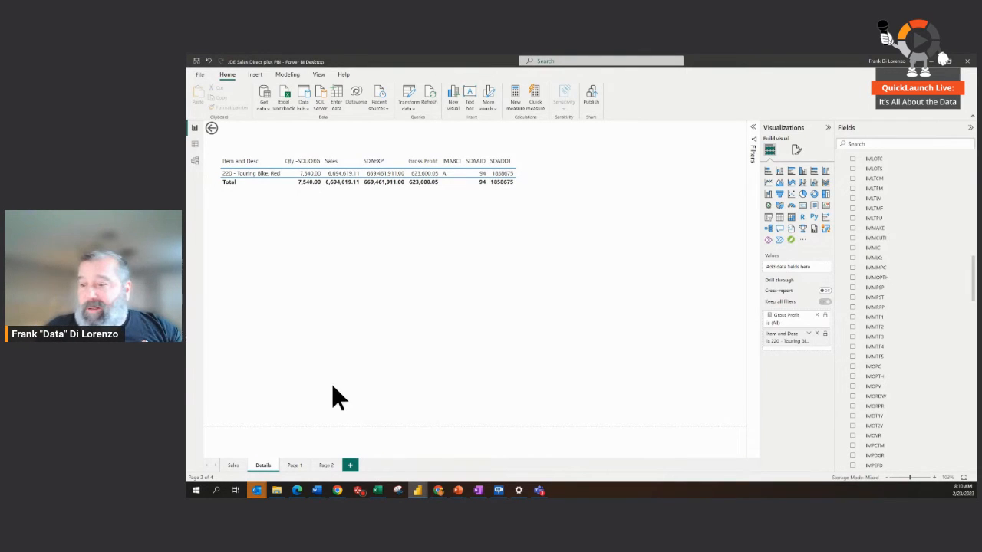
{"action": "left_click", "coordinate": [233, 464]}
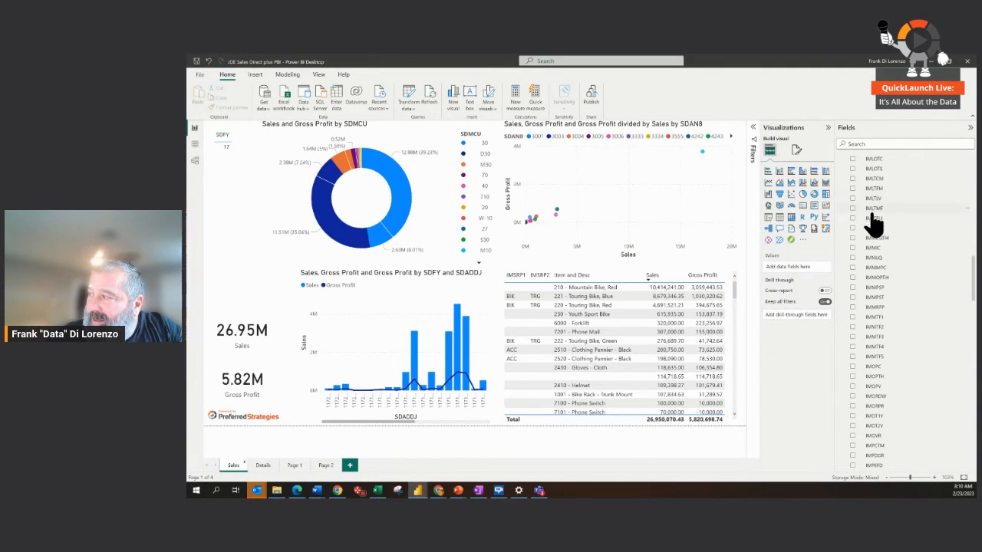
Step: Look through the fields of the _PRODDTA F4101 table and collapse the table
{"action": "scroll", "coordinate": [871, 256], "scroll_direction": "down", "scroll_amount": 2}
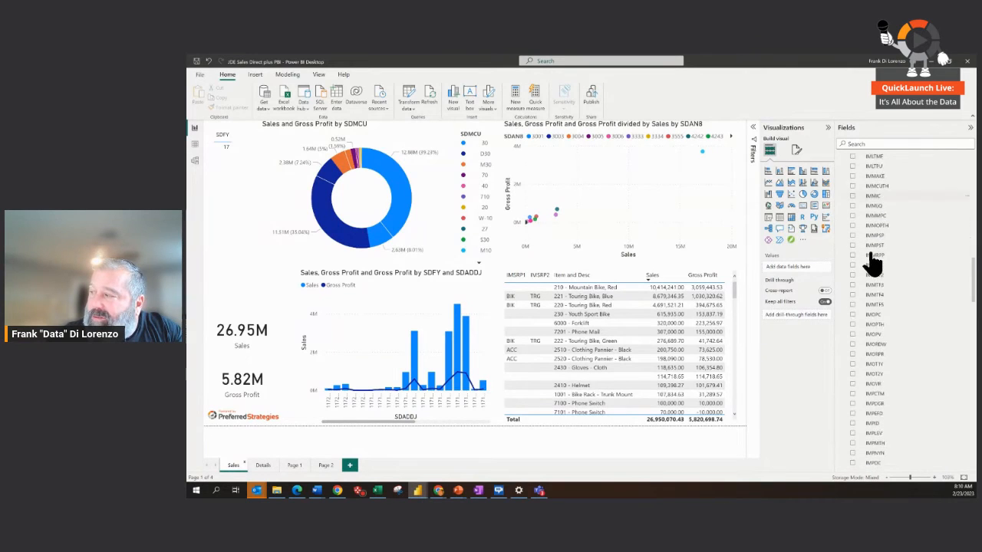
{"action": "scroll", "coordinate": [873, 263], "scroll_direction": "down", "scroll_amount": 3}
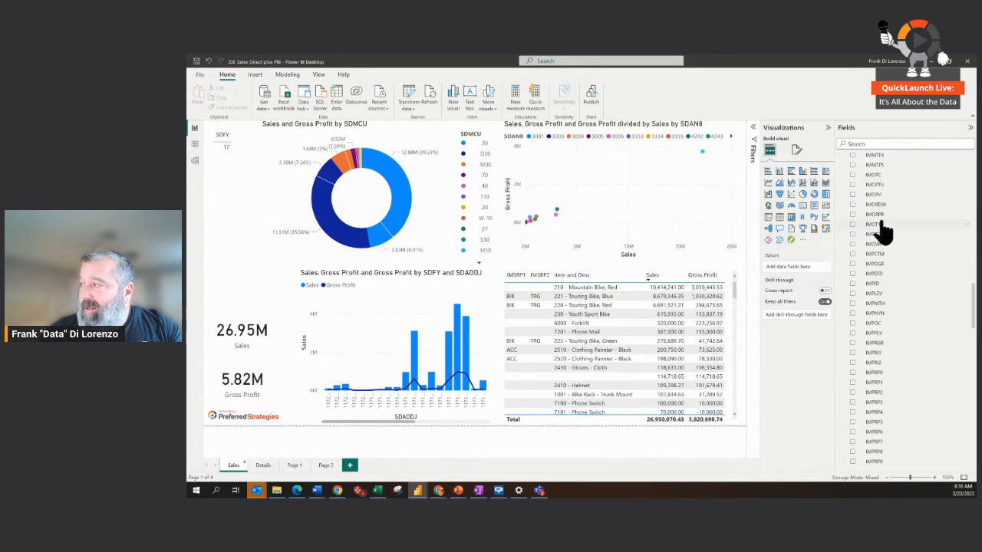
{"action": "scroll", "coordinate": [883, 230], "scroll_direction": "up", "scroll_amount": 10}
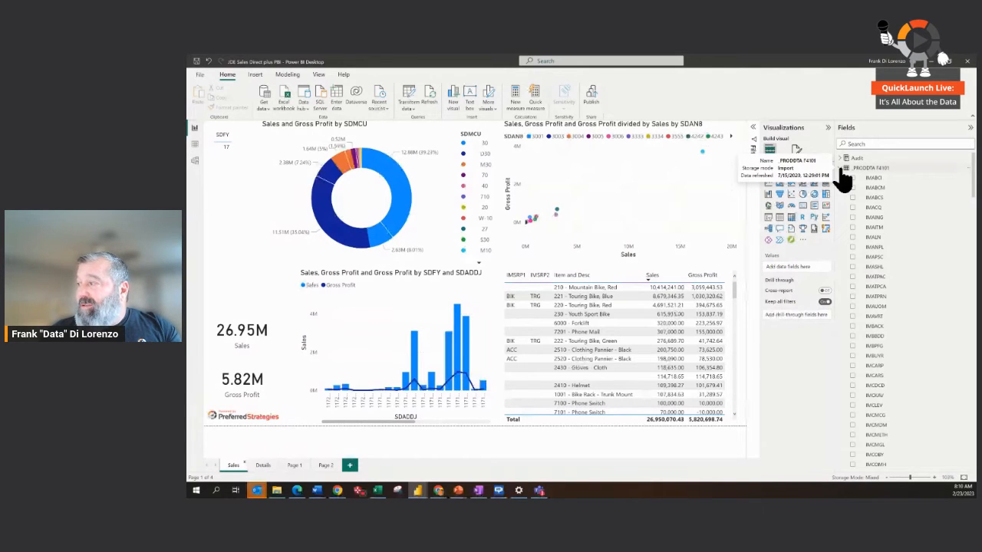
{"action": "left_click", "coordinate": [842, 170]}
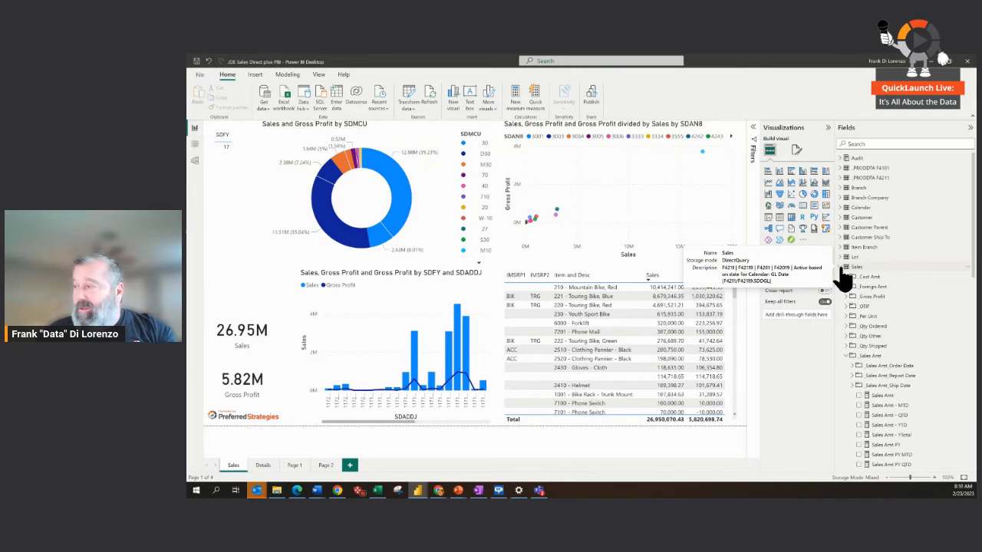
Step: Review the measures in the Sales table's _Cost Amt folder, peek into _Per Unit, and expand the Calendar table
{"action": "left_click", "coordinate": [847, 277]}
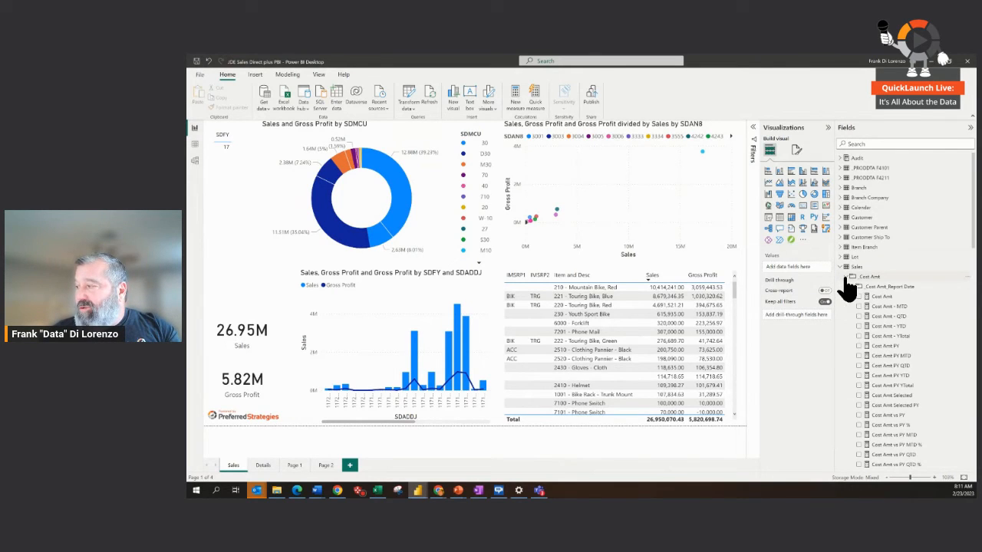
{"action": "scroll", "coordinate": [880, 426], "scroll_direction": "down", "scroll_amount": 5}
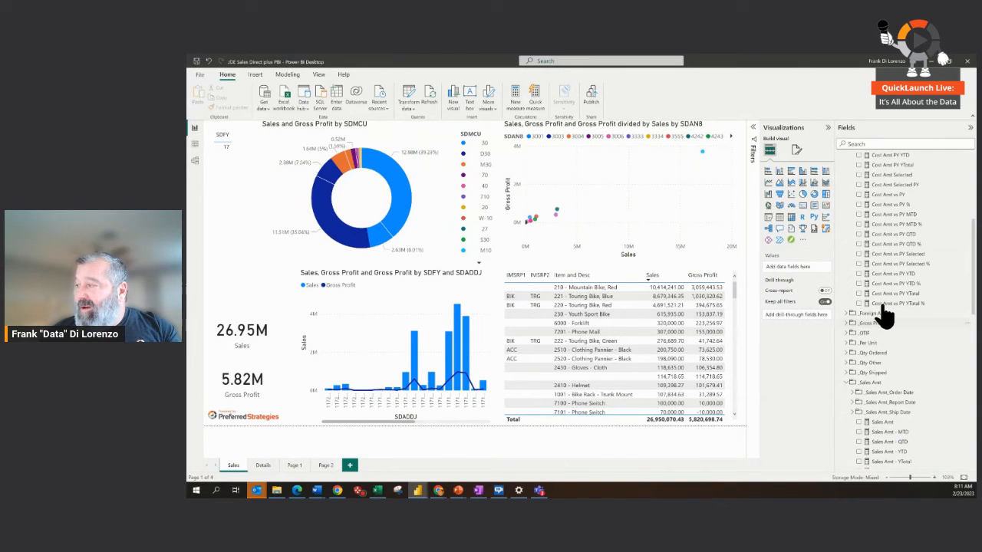
{"action": "mouse_move", "coordinate": [881, 298]}
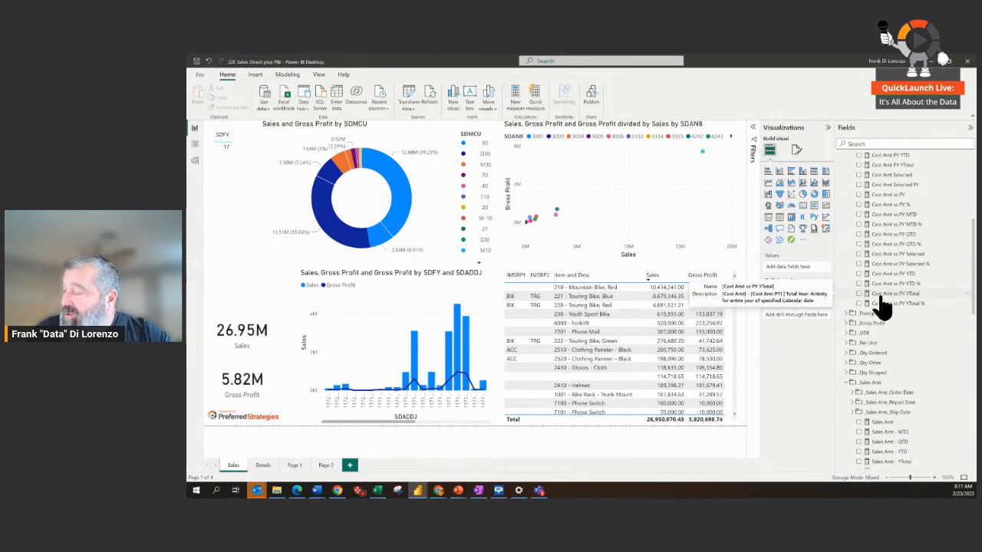
{"action": "left_click", "coordinate": [847, 342]}
{"action": "left_click", "coordinate": [846, 343]}
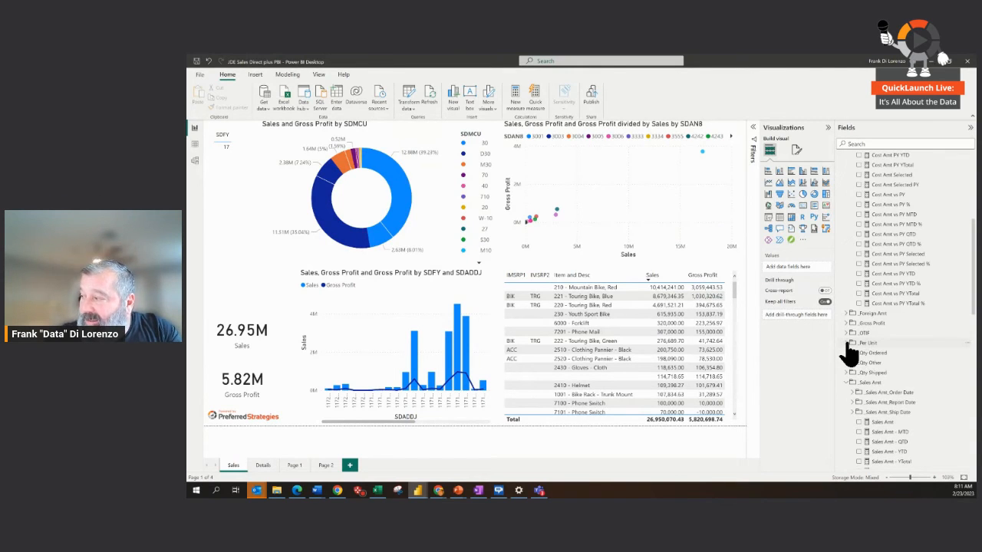
{"action": "scroll", "coordinate": [869, 349], "scroll_direction": "up", "scroll_amount": 5}
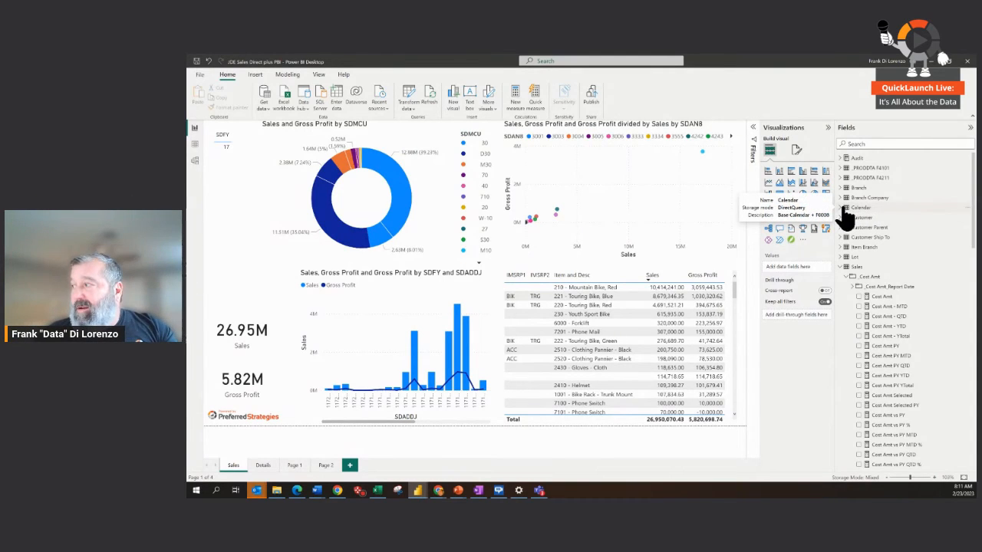
{"action": "left_click", "coordinate": [846, 208]}
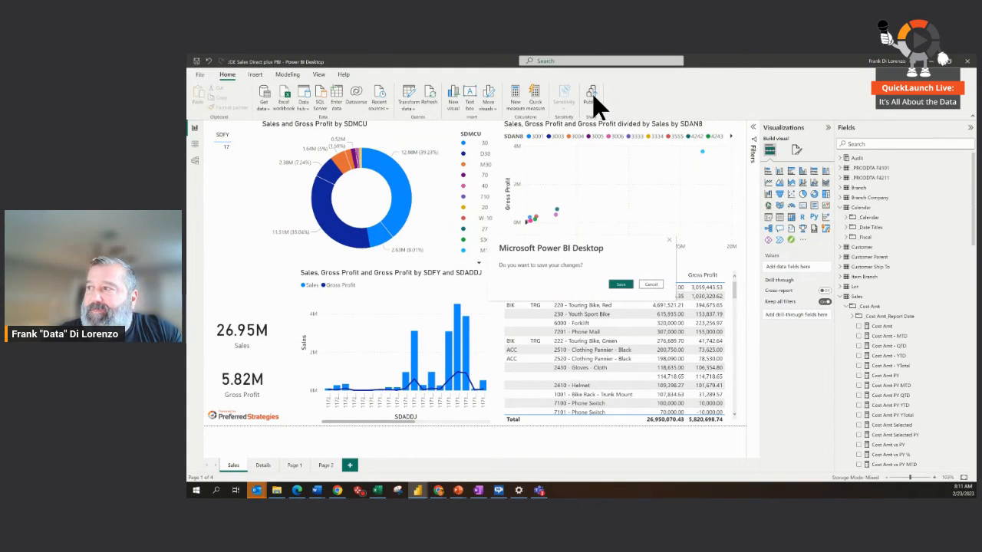
Step: Save the report's changes and publish it to My workspace
{"action": "left_click", "coordinate": [620, 284]}
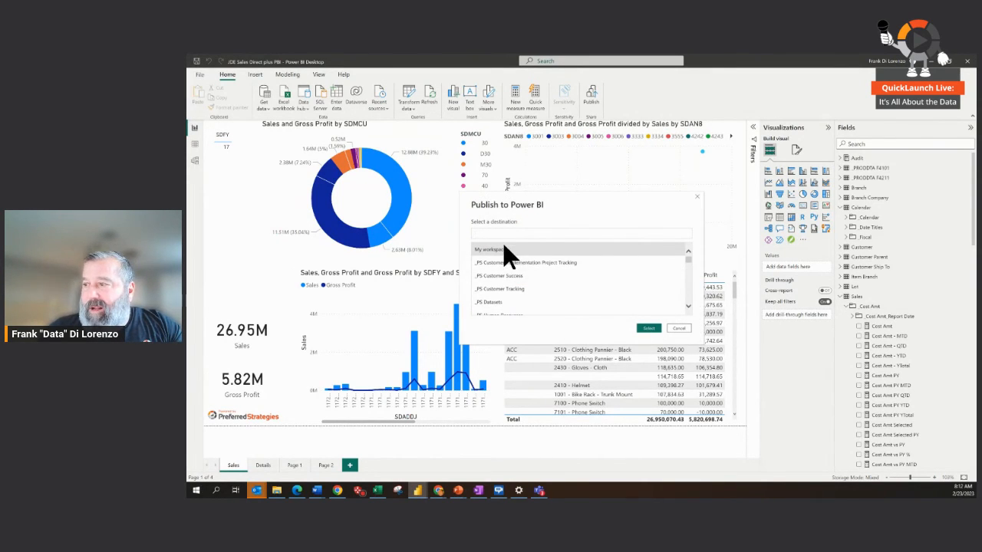
{"action": "left_click", "coordinate": [646, 327]}
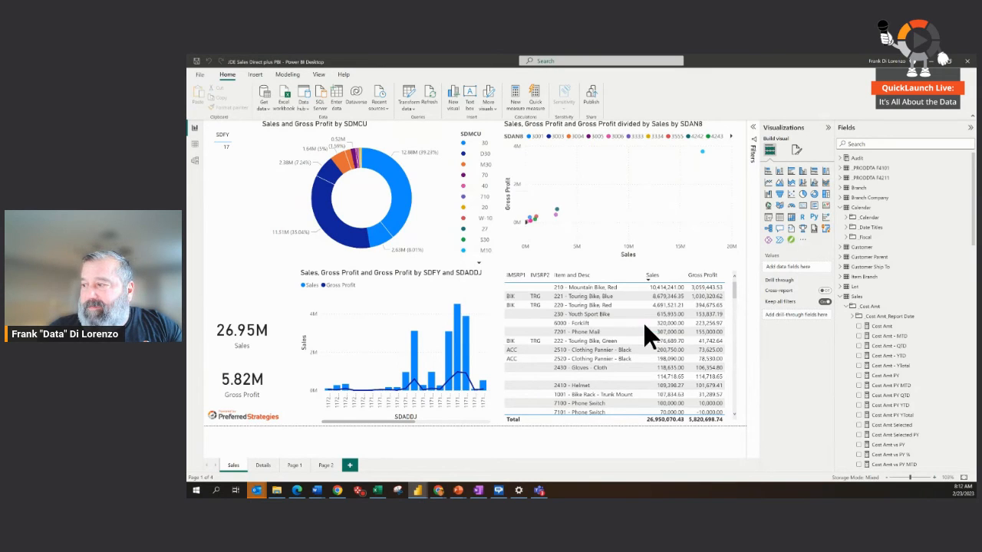